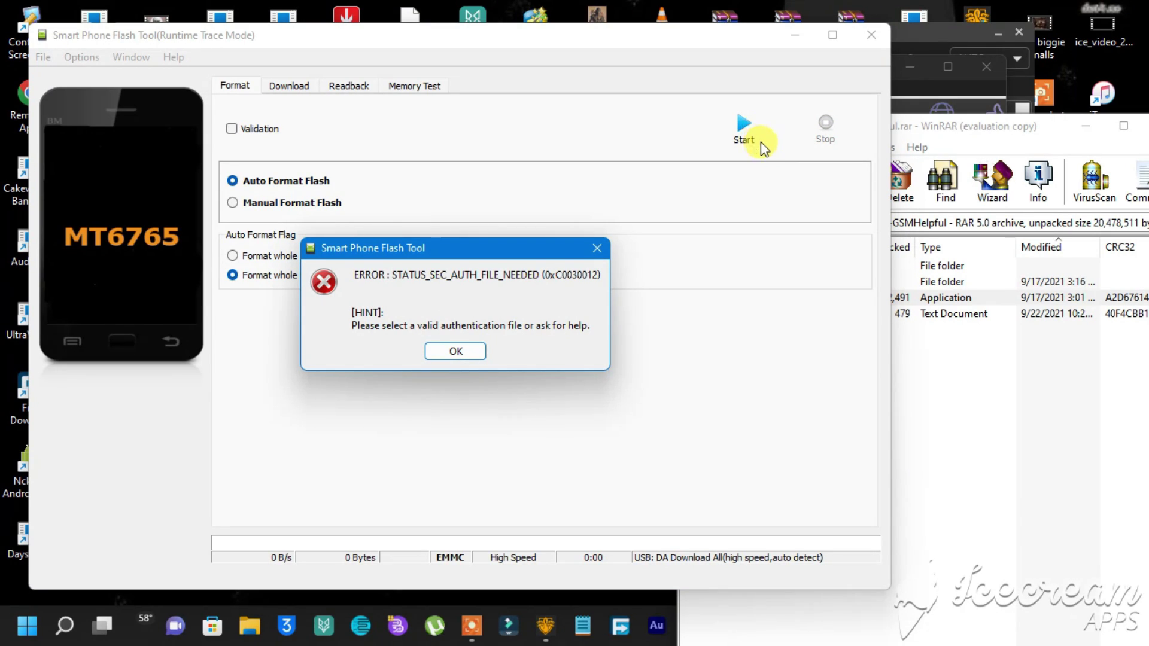
Close the STATUS_SEC_AUTH_FILE_NEEDED error, leaving the MT6765 format settings unchanged.
{"action": "left_click_drag", "start_coordinate": [480, 252], "coordinate": [576, 258]}
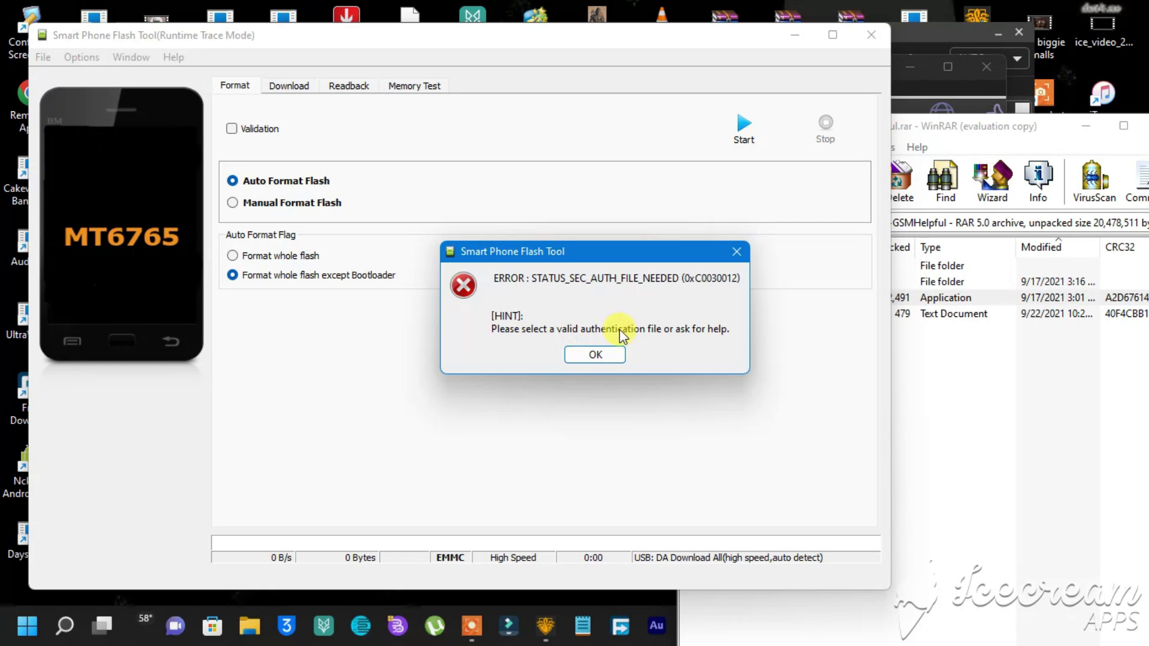
{"action": "left_click", "coordinate": [596, 354]}
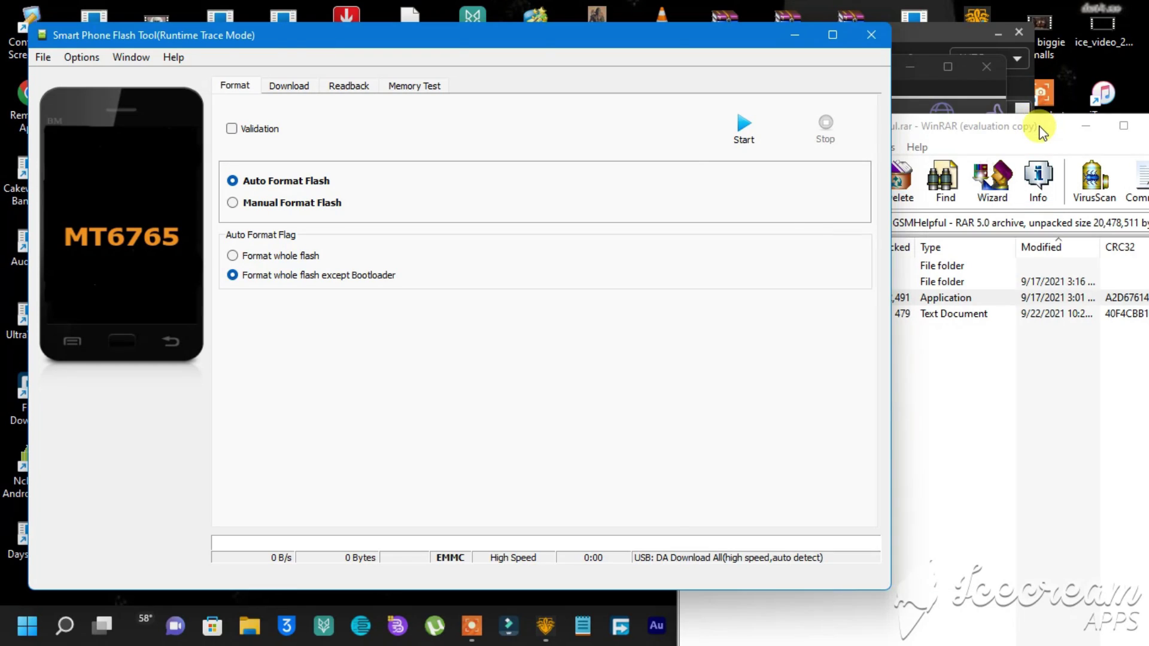
Minimize both WinRAR archive windows and switch to MTK Auth Bypass Tool via Task View.
{"action": "left_click_drag", "start_coordinate": [1038, 122], "coordinate": [992, 40]}
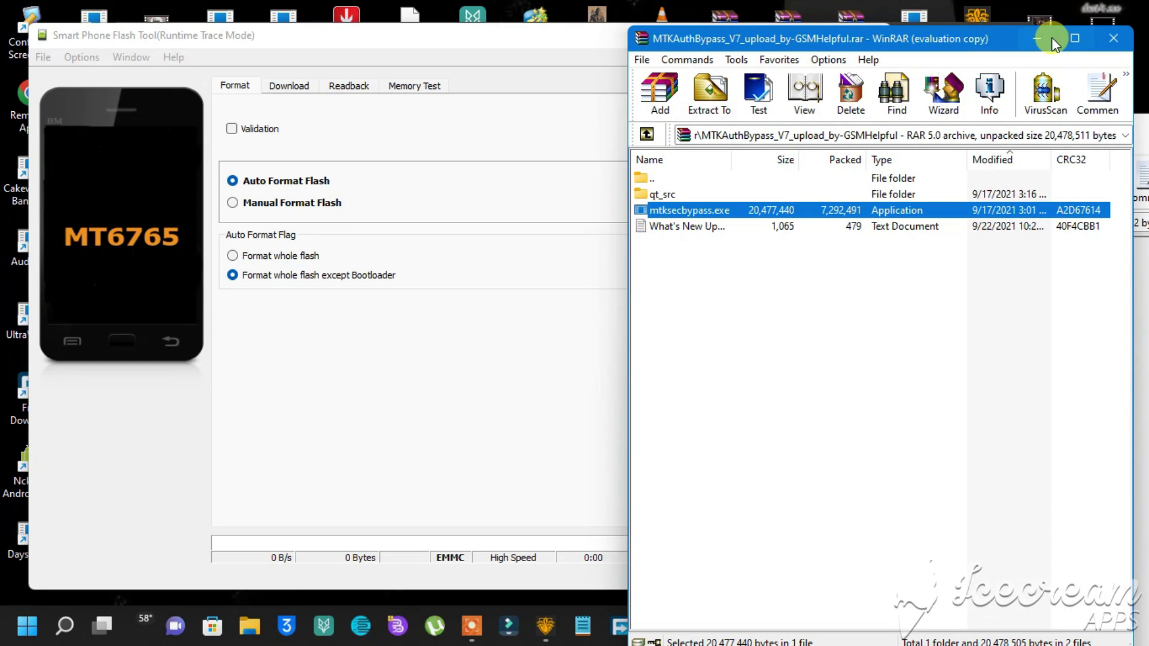
{"action": "left_click", "coordinate": [1050, 39]}
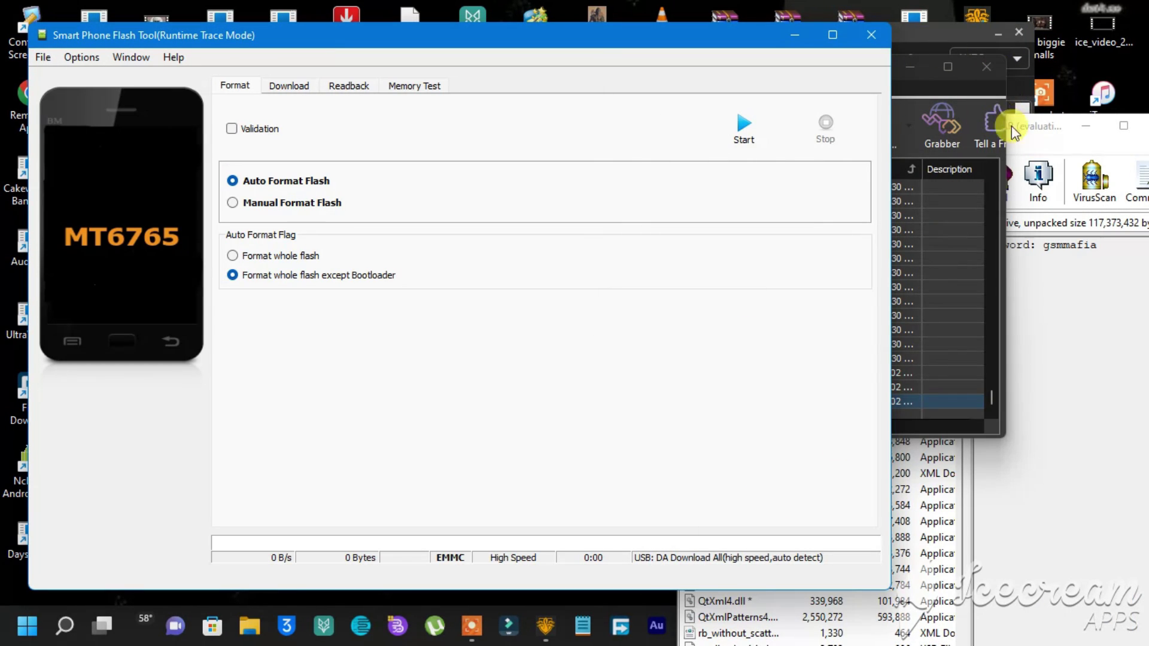
{"action": "left_click", "coordinate": [1079, 124]}
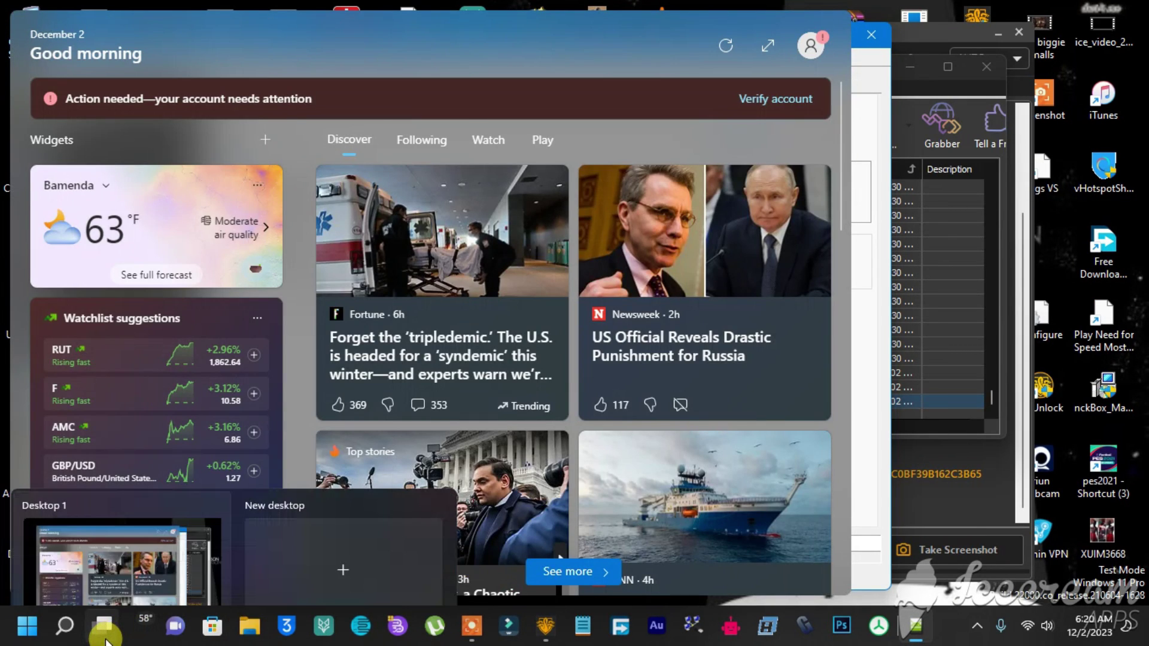
{"action": "left_click", "coordinate": [105, 632]}
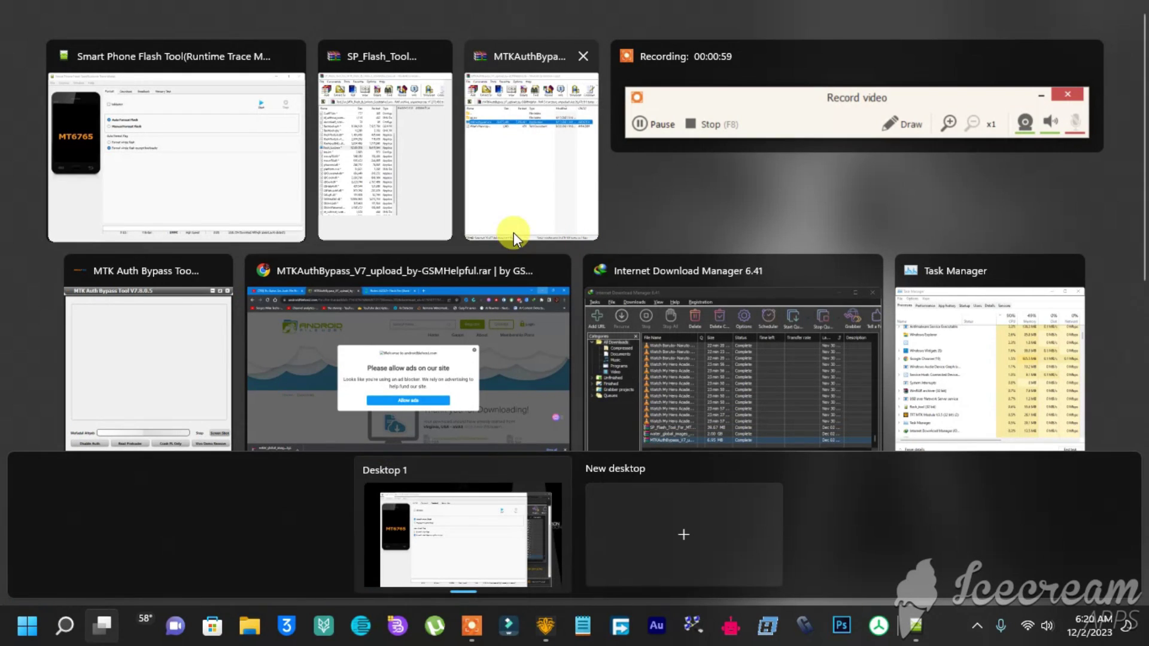
{"action": "left_click", "coordinate": [180, 354]}
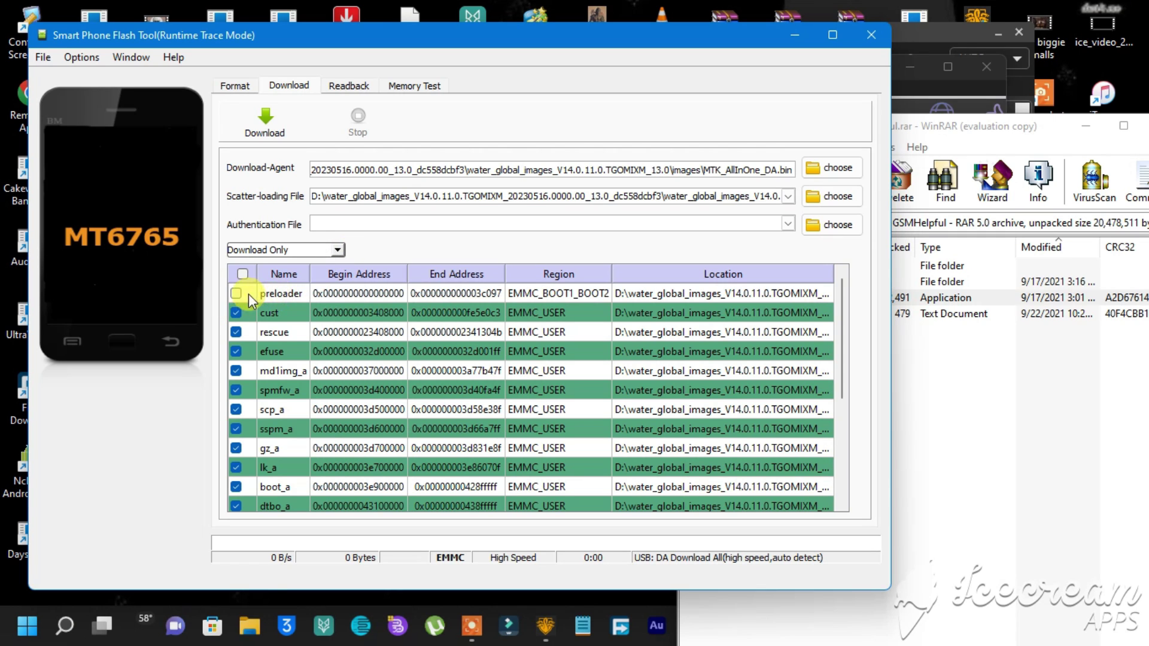
With preloader unticked, start a 'Format whole flash except Bootloader' format.
{"action": "left_click", "coordinate": [236, 294]}
{"action": "left_click", "coordinate": [236, 293]}
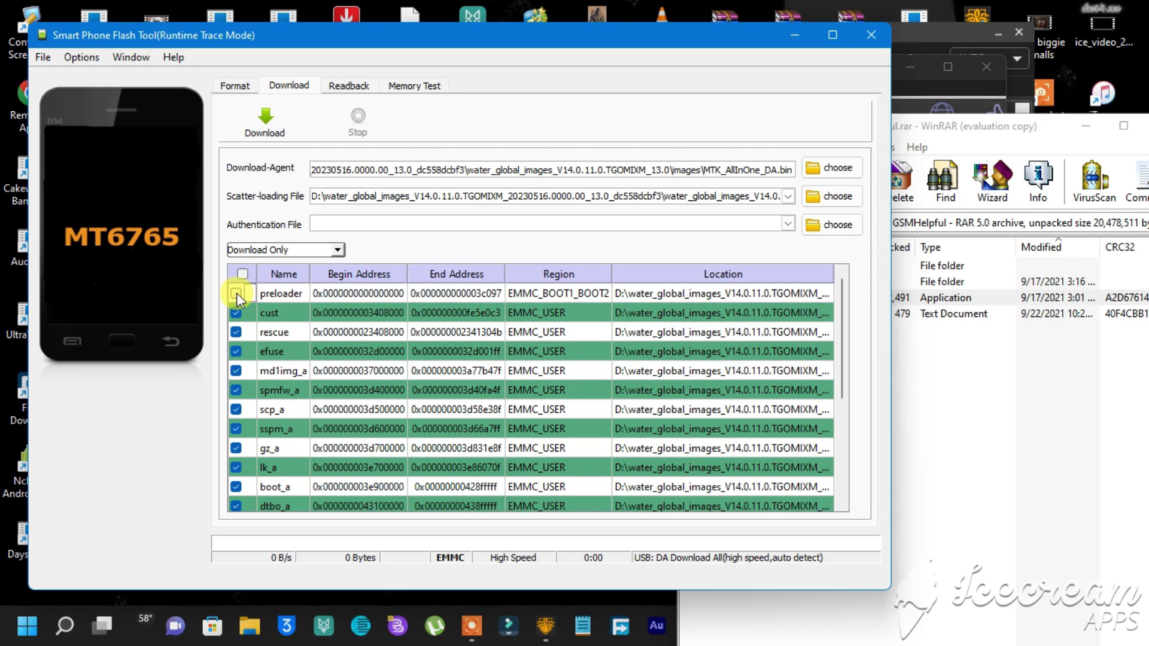
{"action": "left_click", "coordinate": [242, 87]}
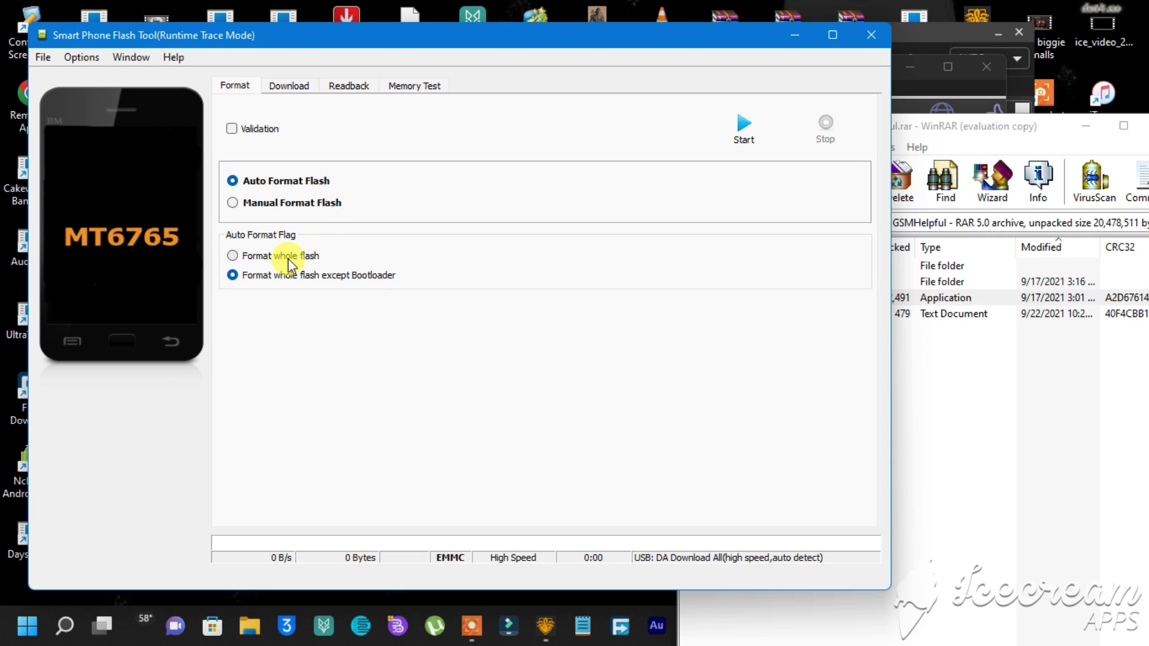
{"action": "left_click", "coordinate": [263, 256]}
{"action": "left_click", "coordinate": [251, 276]}
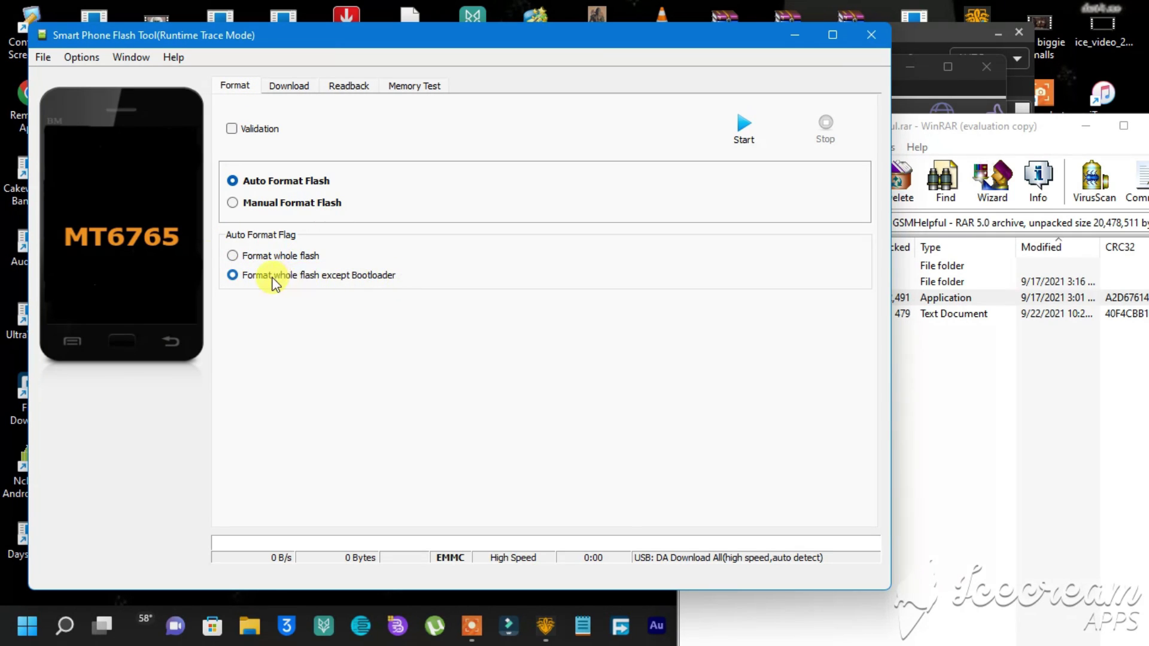
{"action": "left_click", "coordinate": [749, 123]}
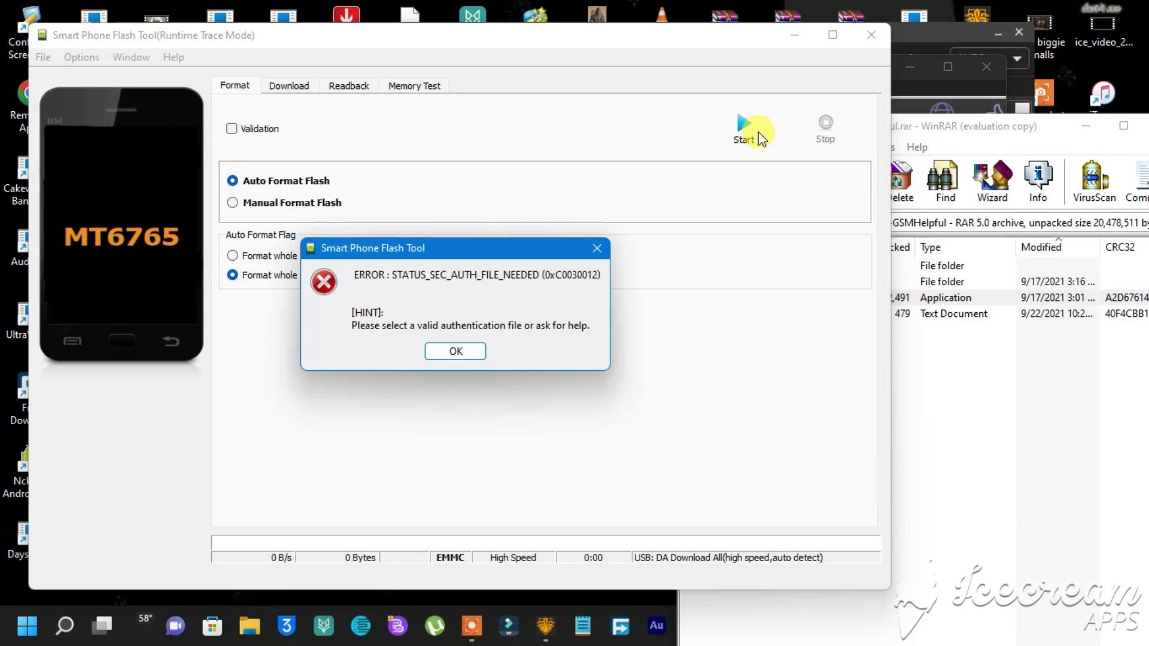
Move the authentication-file-needed error aside to read it, then close it.
{"action": "left_click_drag", "start_coordinate": [481, 254], "coordinate": [620, 258]}
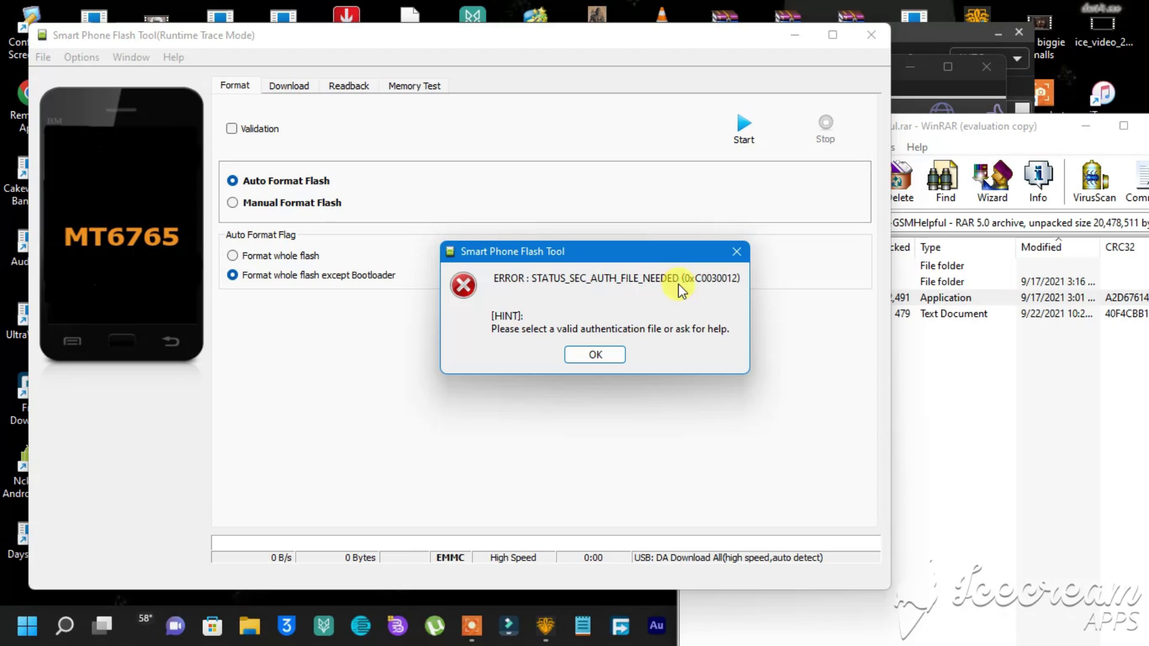
{"action": "left_click", "coordinate": [596, 354]}
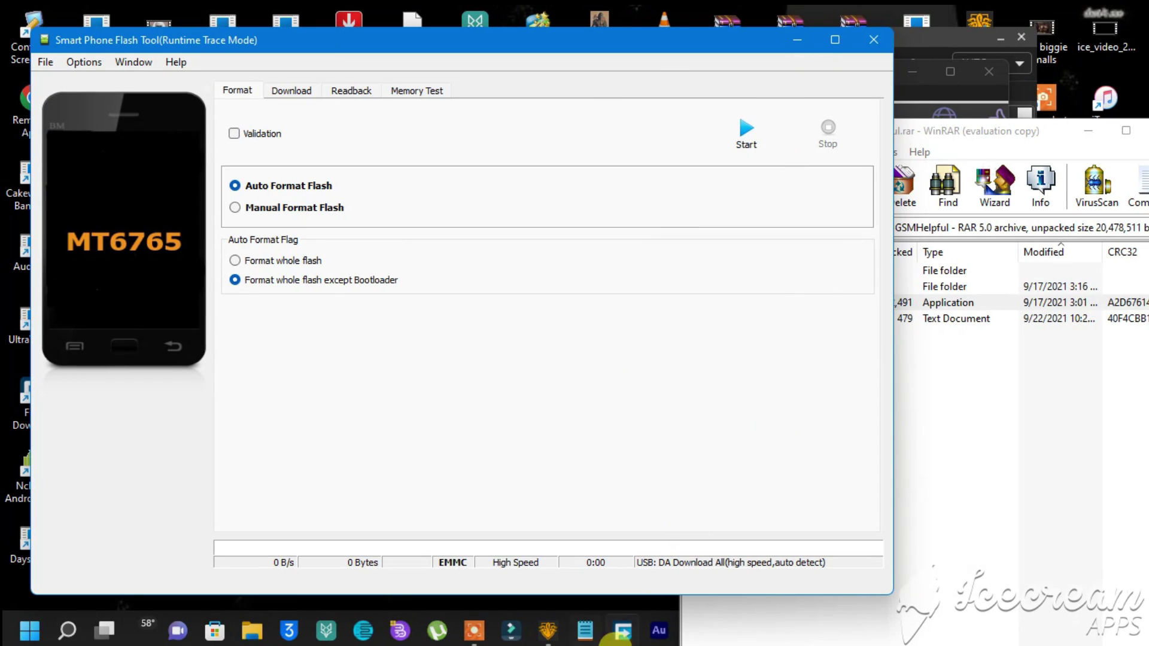
Minimize WinRAR and run Disable Auth, bypassing the MT6765's secure-boot authentication.
{"action": "left_click_drag", "start_coordinate": [1039, 125], "coordinate": [993, 43]}
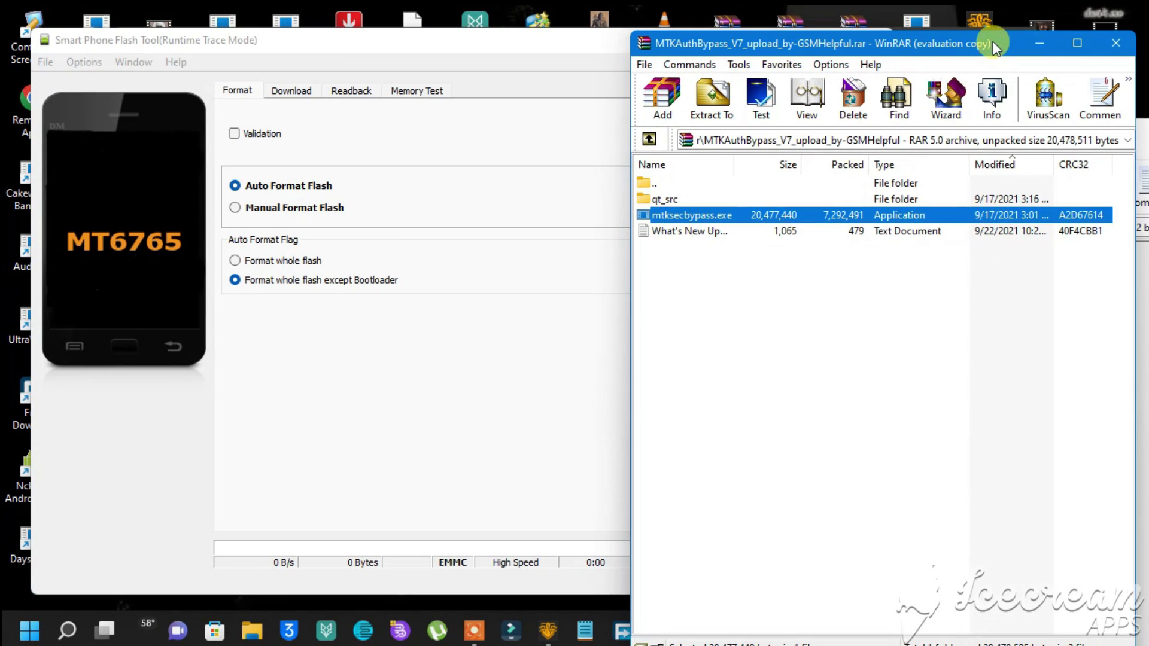
{"action": "left_click", "coordinate": [1054, 42]}
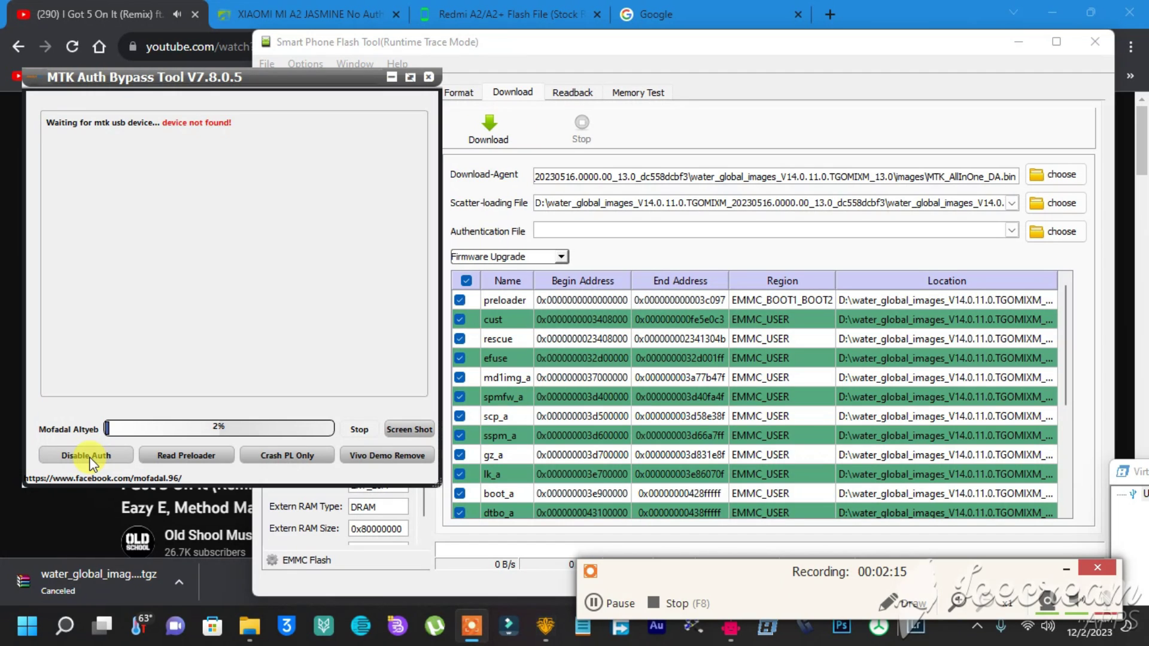
{"action": "left_click", "coordinate": [91, 461]}
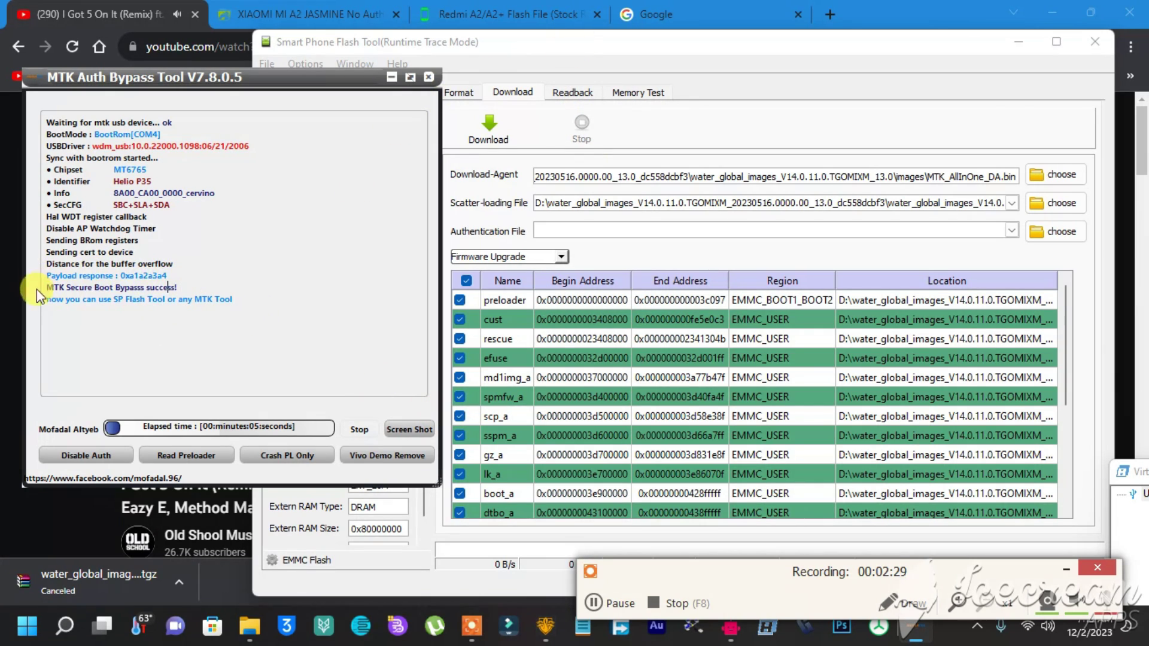
{"action": "left_click", "coordinate": [839, 113]}
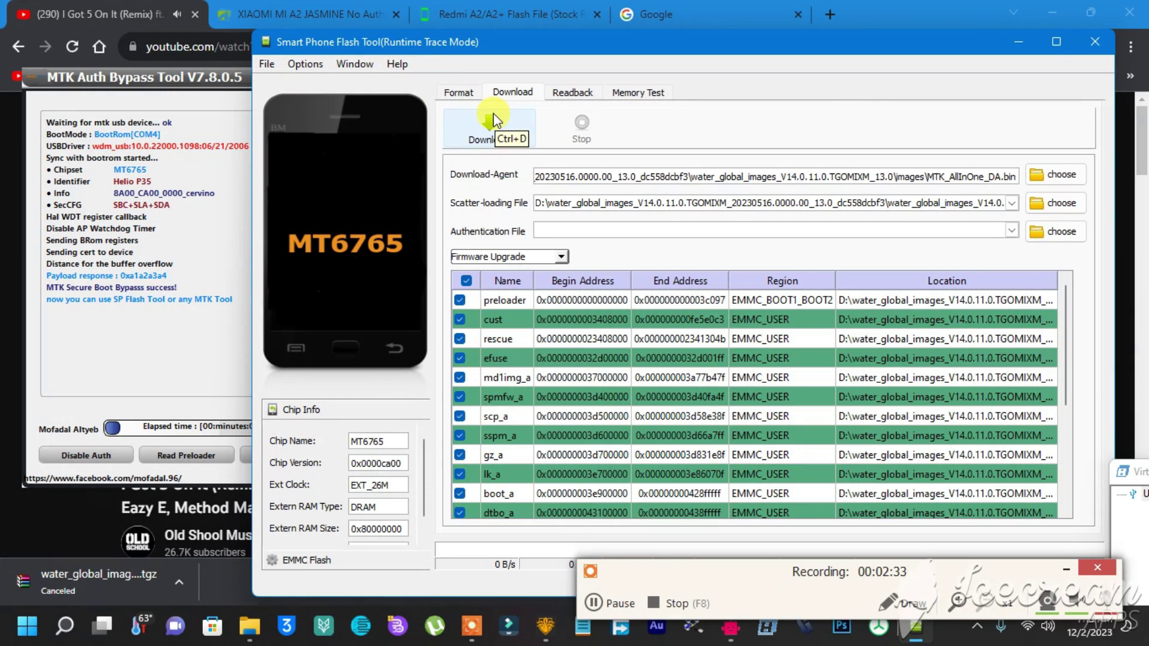
Begin the Firmware Upgrade download to the MT6765, which reaches 48%.
{"action": "left_click", "coordinate": [1060, 572]}
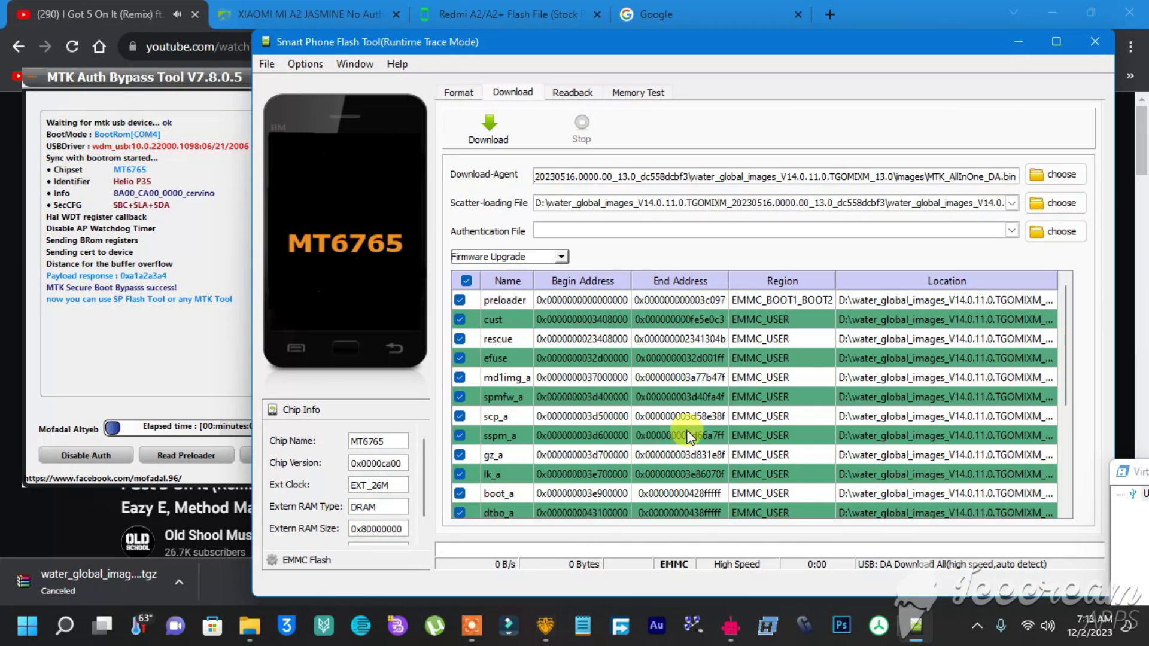
{"action": "left_click", "coordinate": [508, 135]}
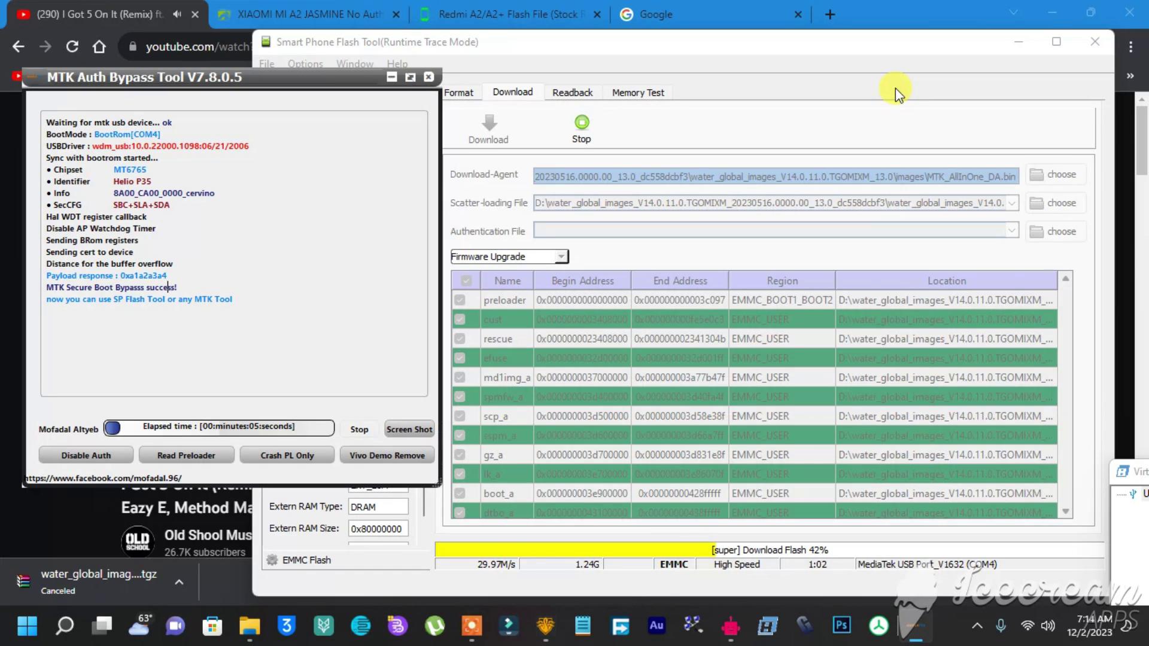
{"action": "left_click", "coordinate": [868, 123]}
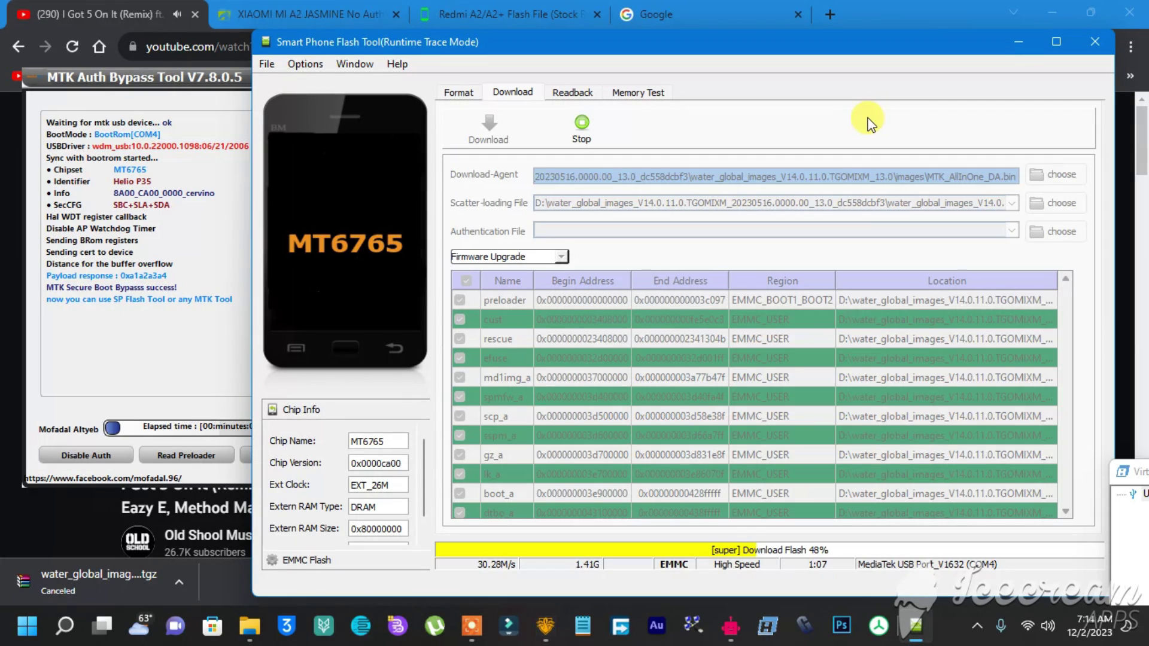